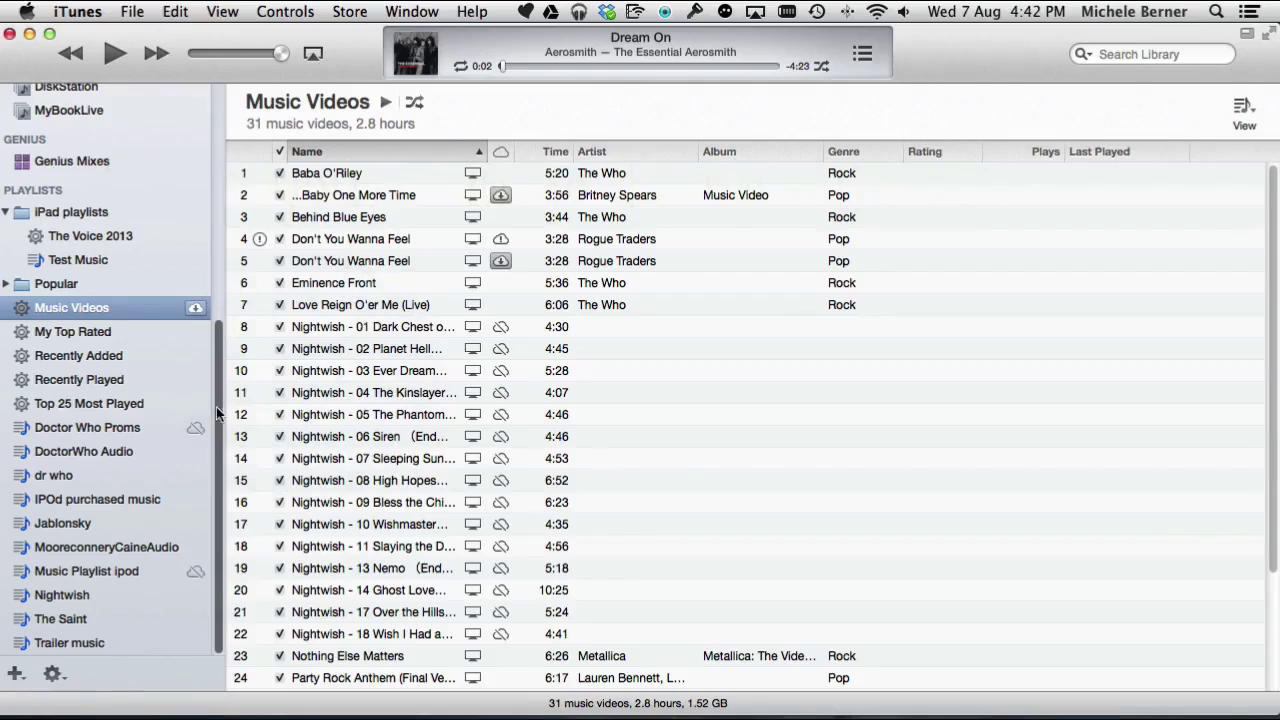
Scroll the iTunes sidebar up toward the Devices section and back down.
{"action": "scroll", "coordinate": [207, 259], "scroll_direction": "up", "scroll_amount": 5}
{"action": "scroll", "coordinate": [200, 210], "scroll_direction": "up", "scroll_amount": 5}
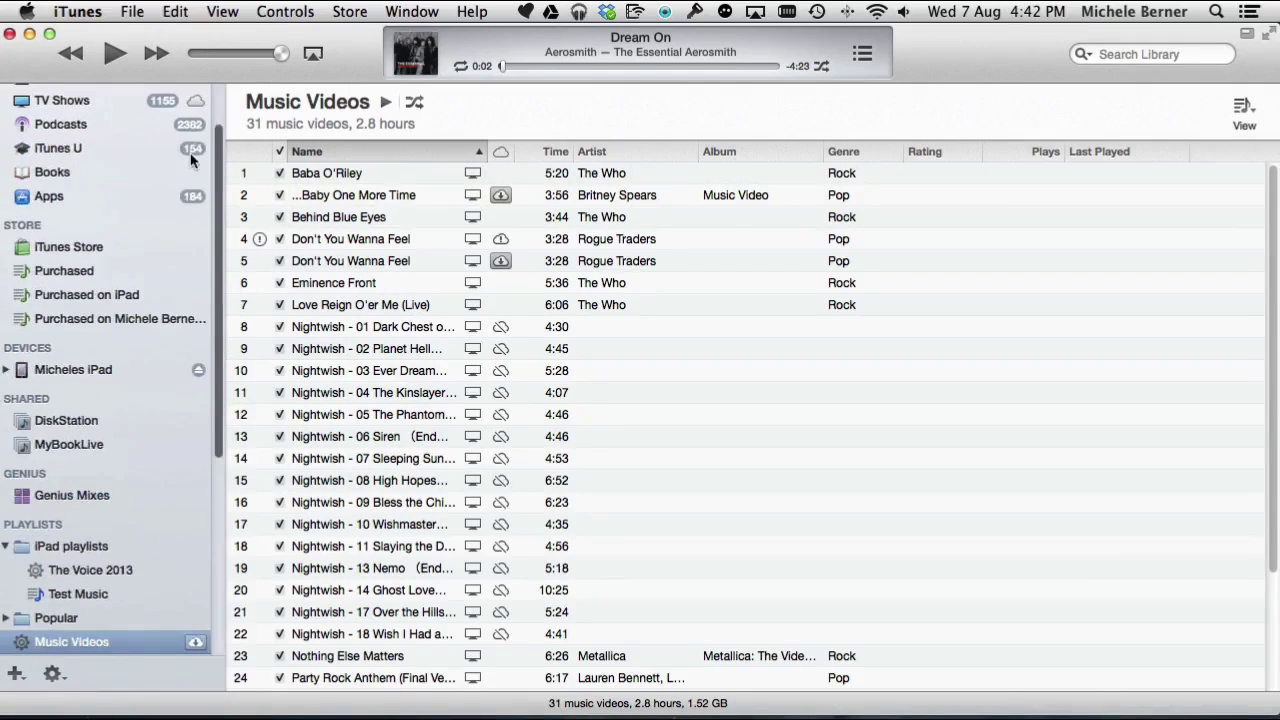
{"action": "scroll", "coordinate": [193, 160], "scroll_direction": "down", "scroll_amount": 1}
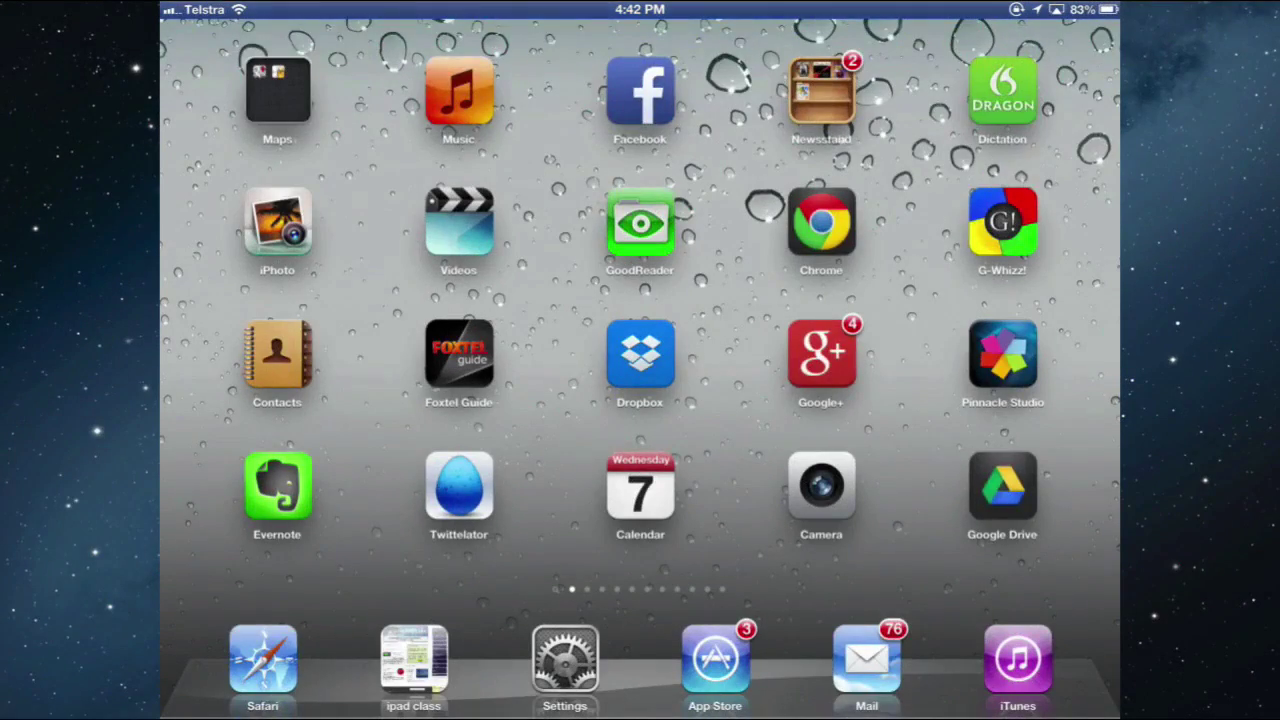
Open the iPad's Music app and browse its Playlists, Songs, Artists, Albums and More views.
{"action": "left_click", "coordinate": [458, 90]}
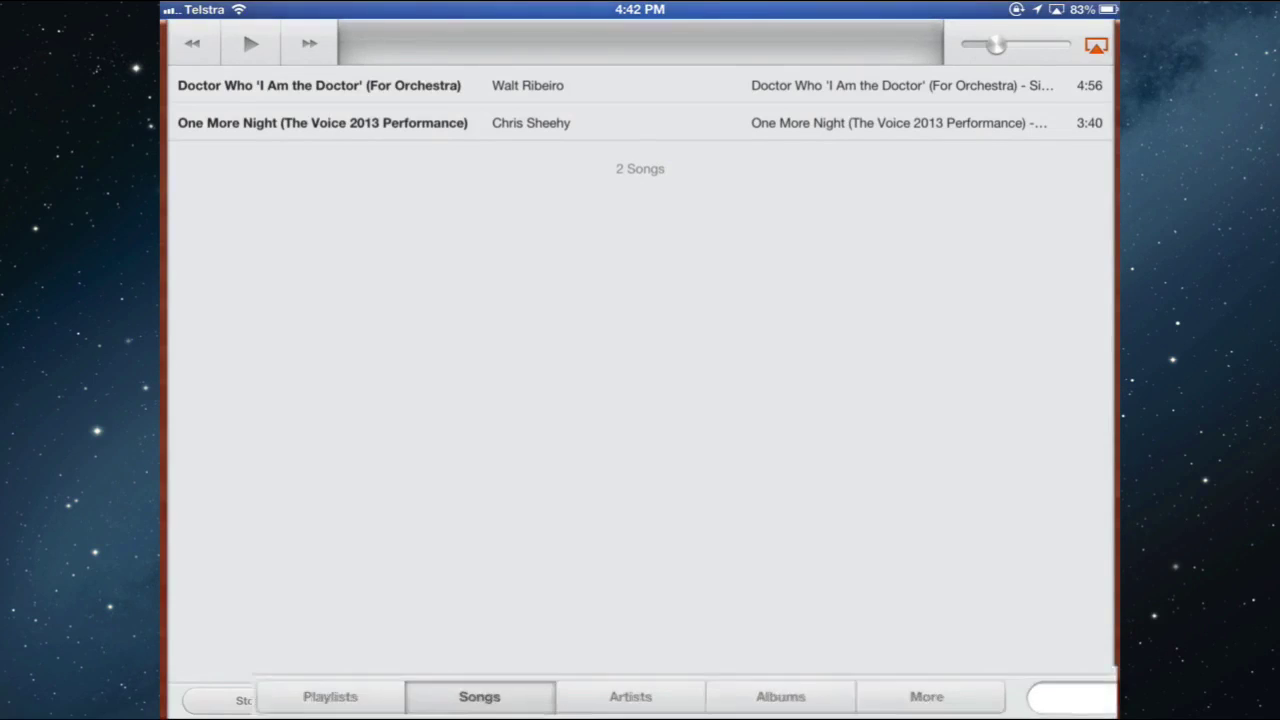
{"action": "left_click", "coordinate": [194, 688]}
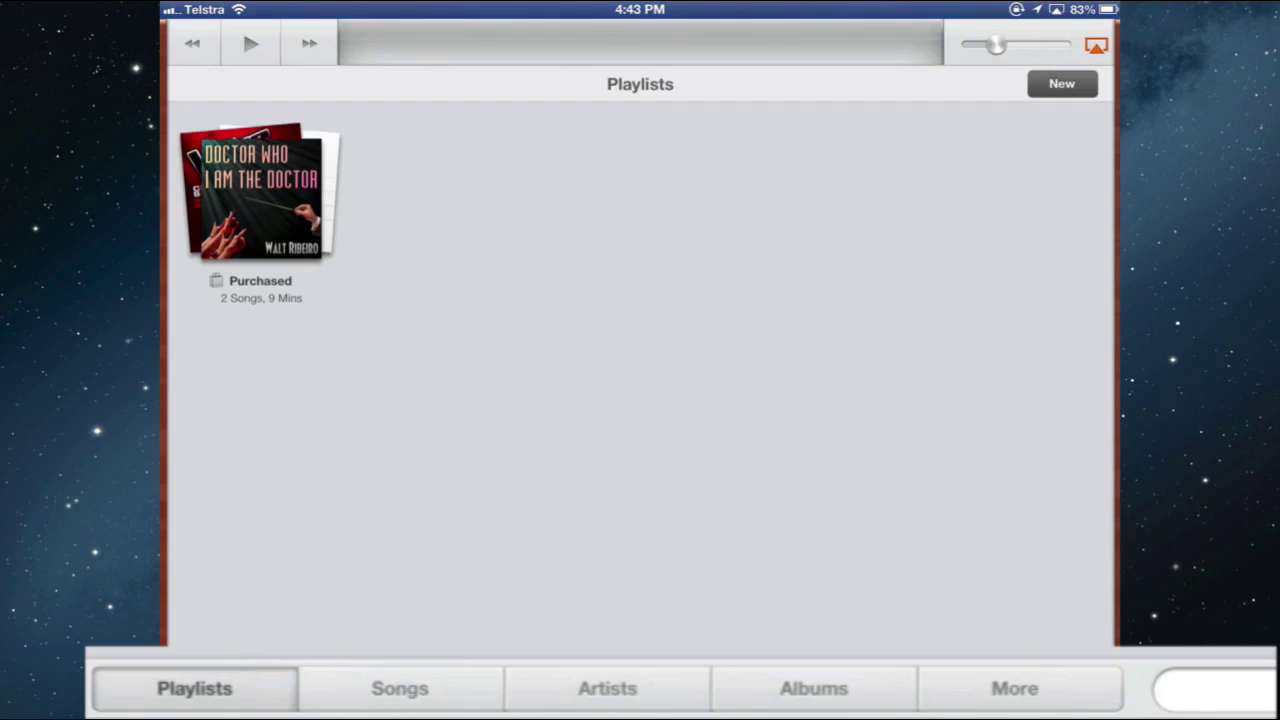
{"action": "left_click", "coordinate": [400, 688]}
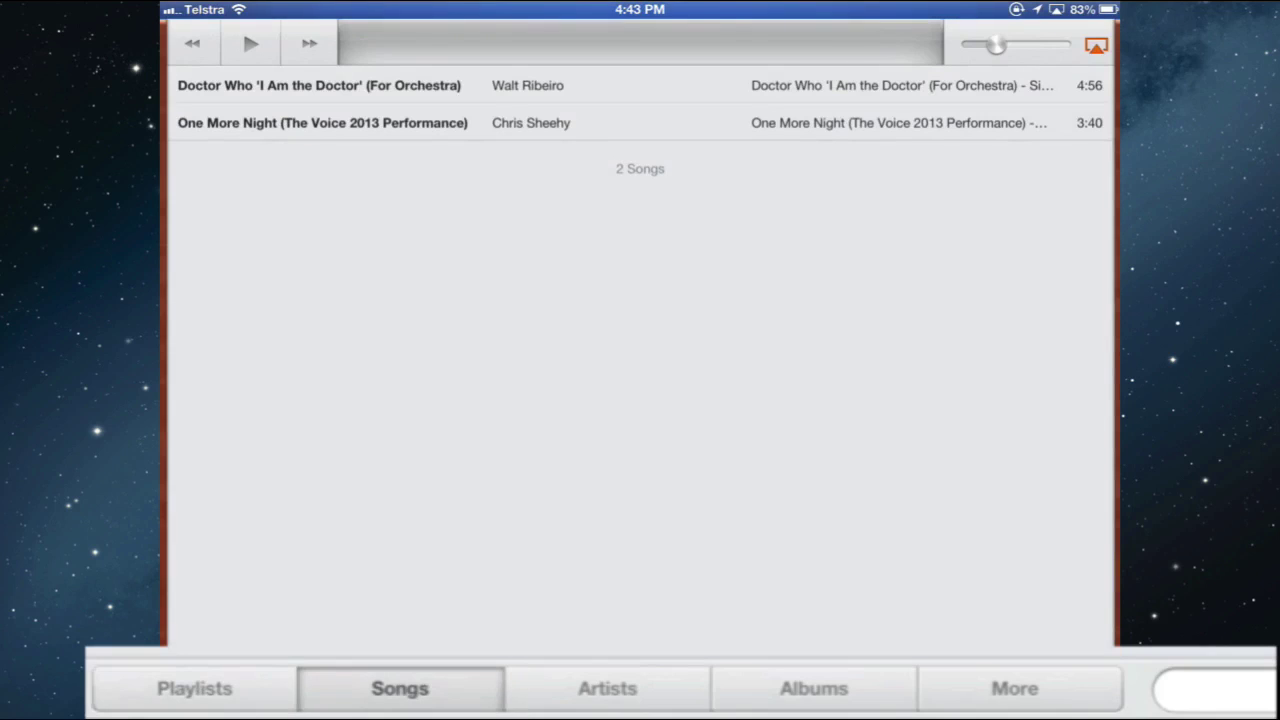
{"action": "left_click", "coordinate": [607, 688]}
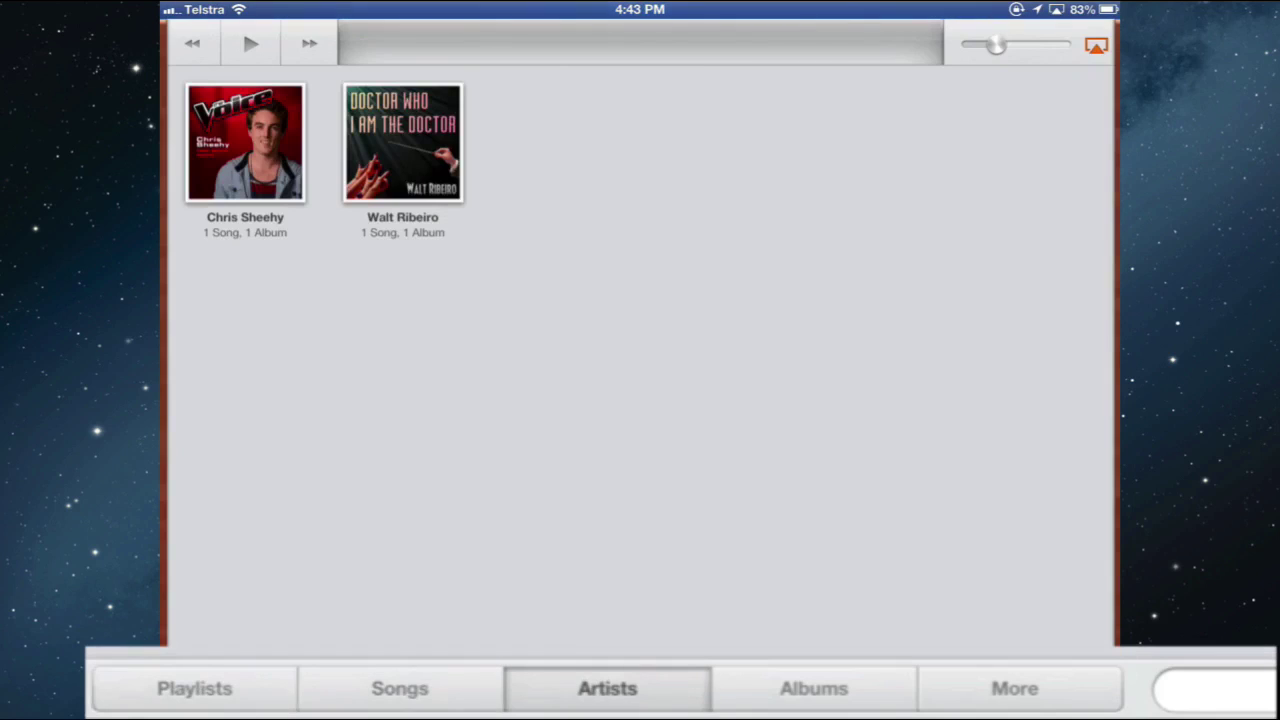
{"action": "left_click", "coordinate": [814, 688]}
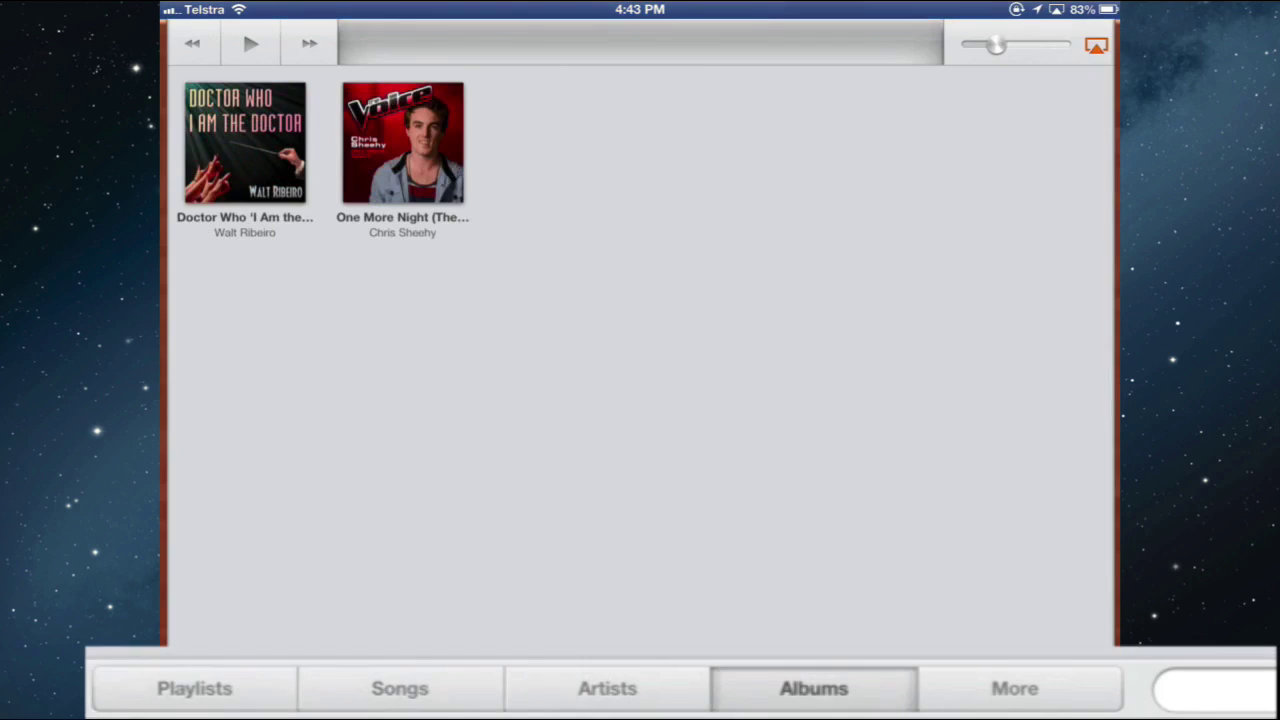
{"action": "left_click", "coordinate": [1014, 688]}
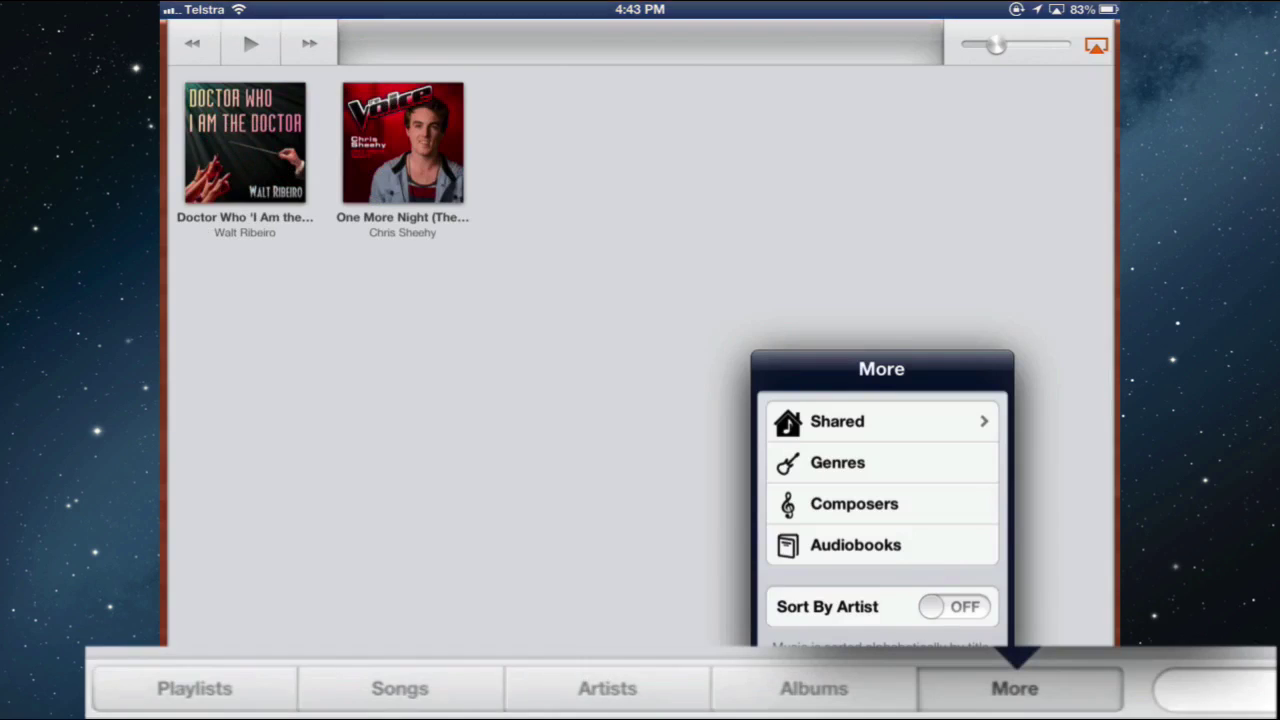
Check the Shared libraries under More, then close the More options.
{"action": "left_click", "coordinate": [860, 421]}
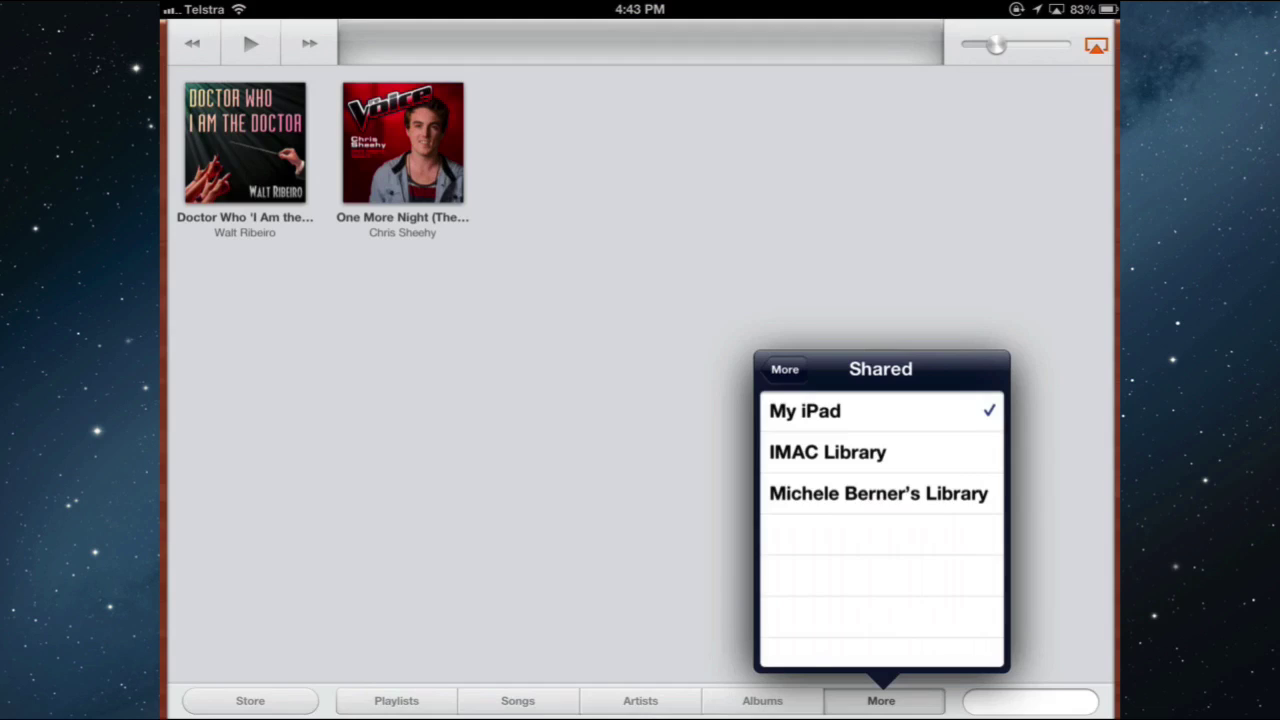
{"action": "left_click", "coordinate": [785, 369]}
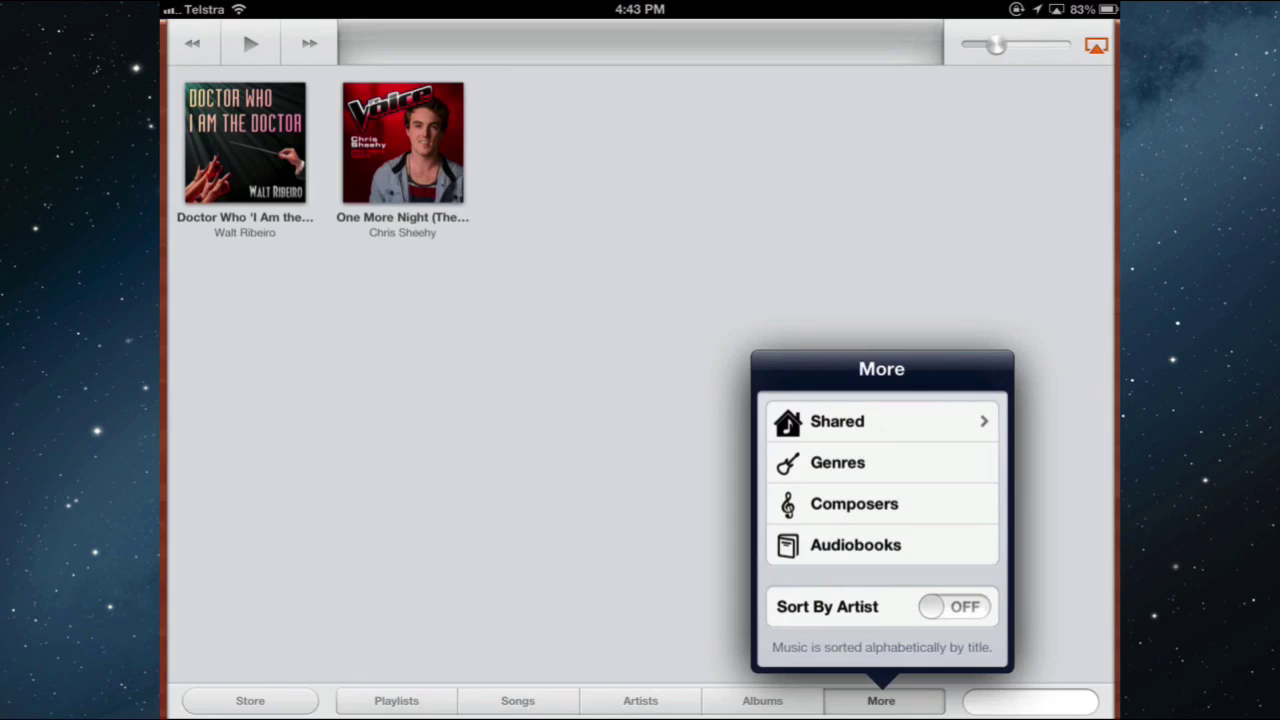
{"action": "left_click", "coordinate": [762, 700]}
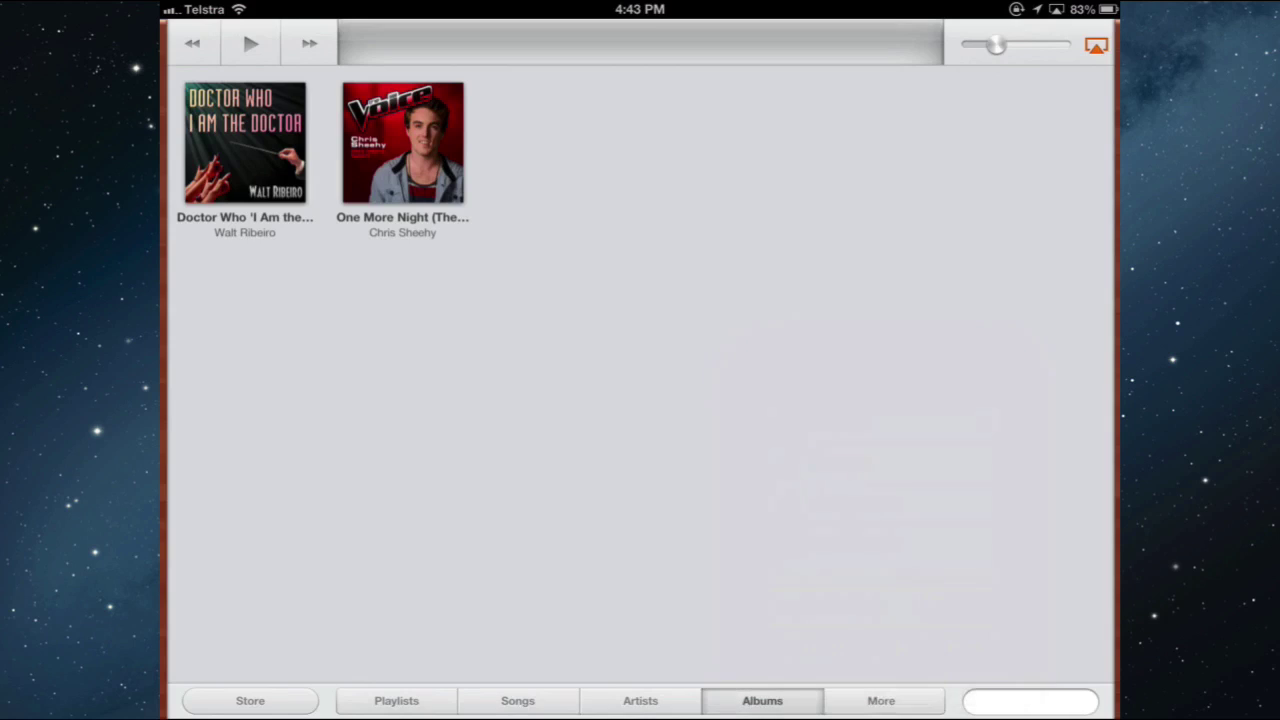
Turn Sort By Artist on so the two songs list alphabetically by artist.
{"action": "left_click", "coordinate": [518, 700]}
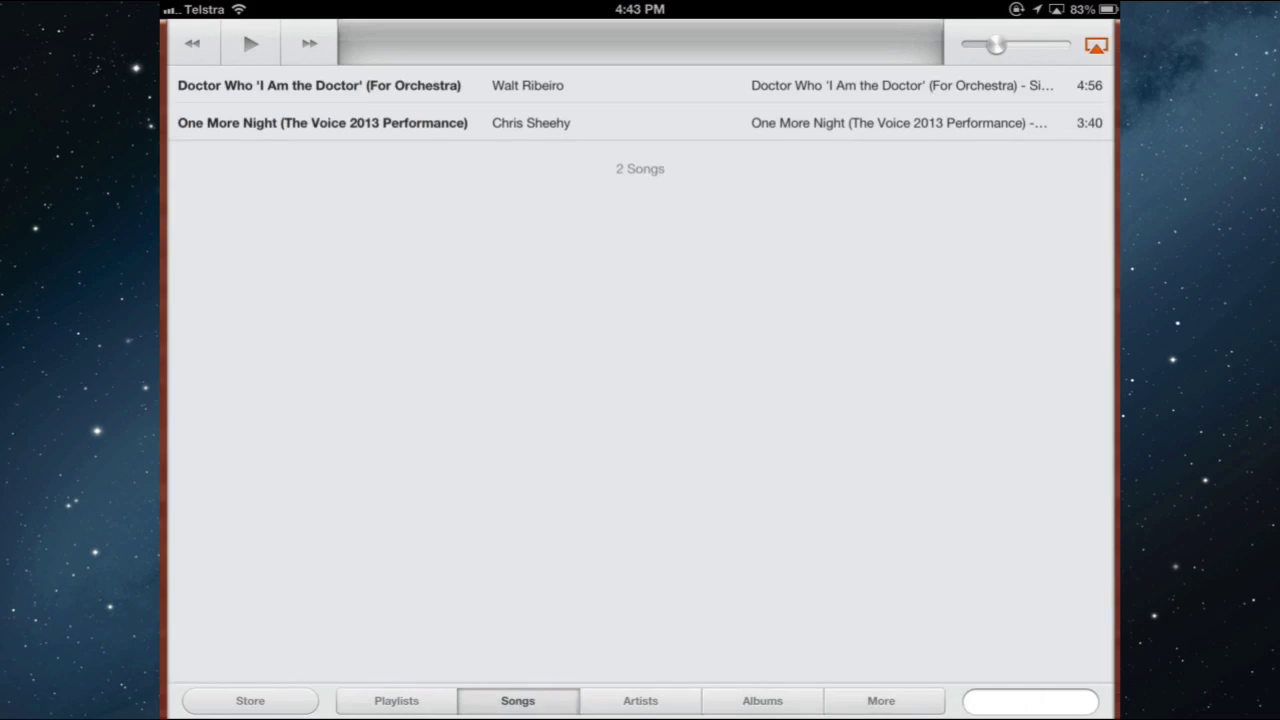
{"action": "left_click", "coordinate": [881, 700]}
{"action": "left_click", "coordinate": [954, 606]}
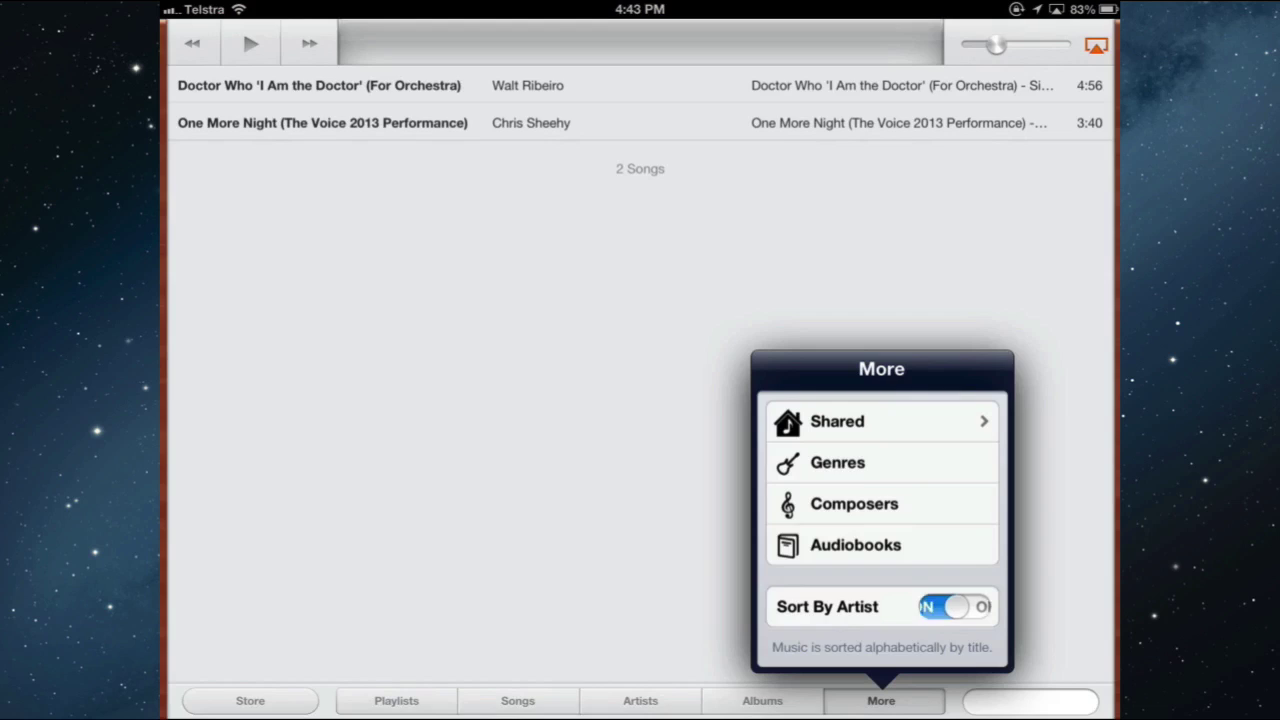
{"action": "left_click", "coordinate": [518, 700]}
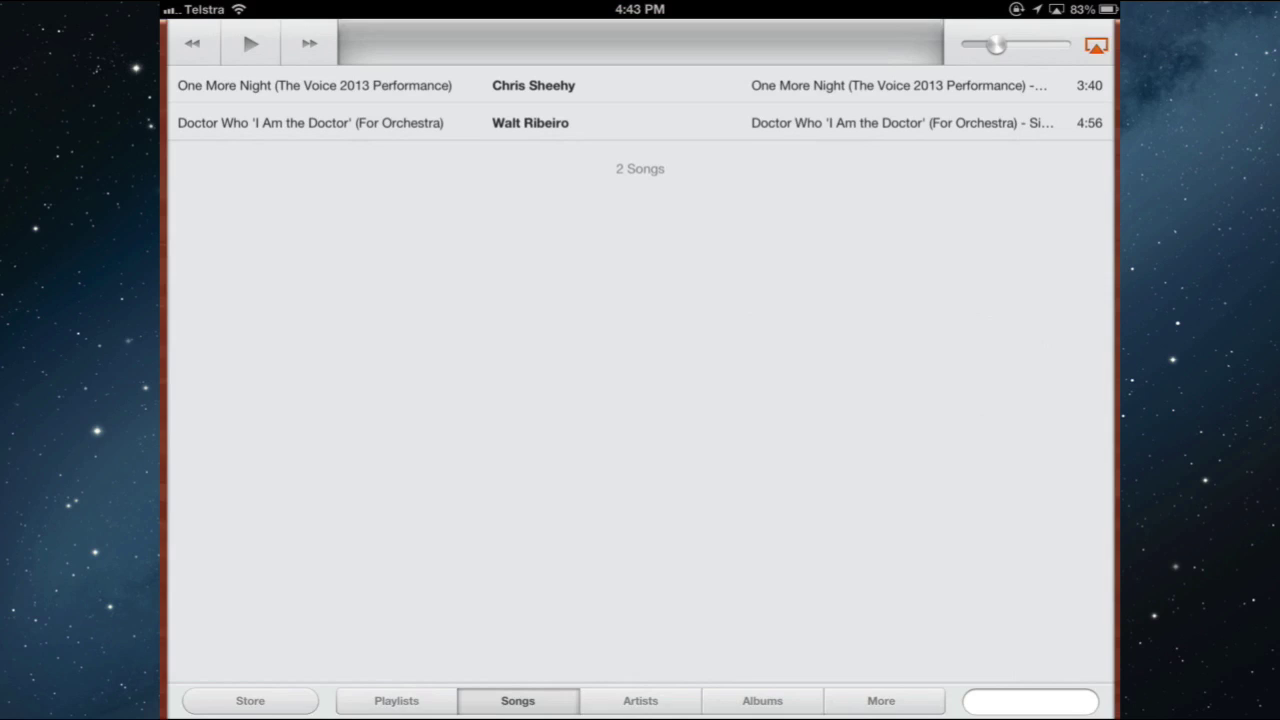
Go to the iPad home screen and open Settings > Music.
{"action": "key", "text": "Home"}
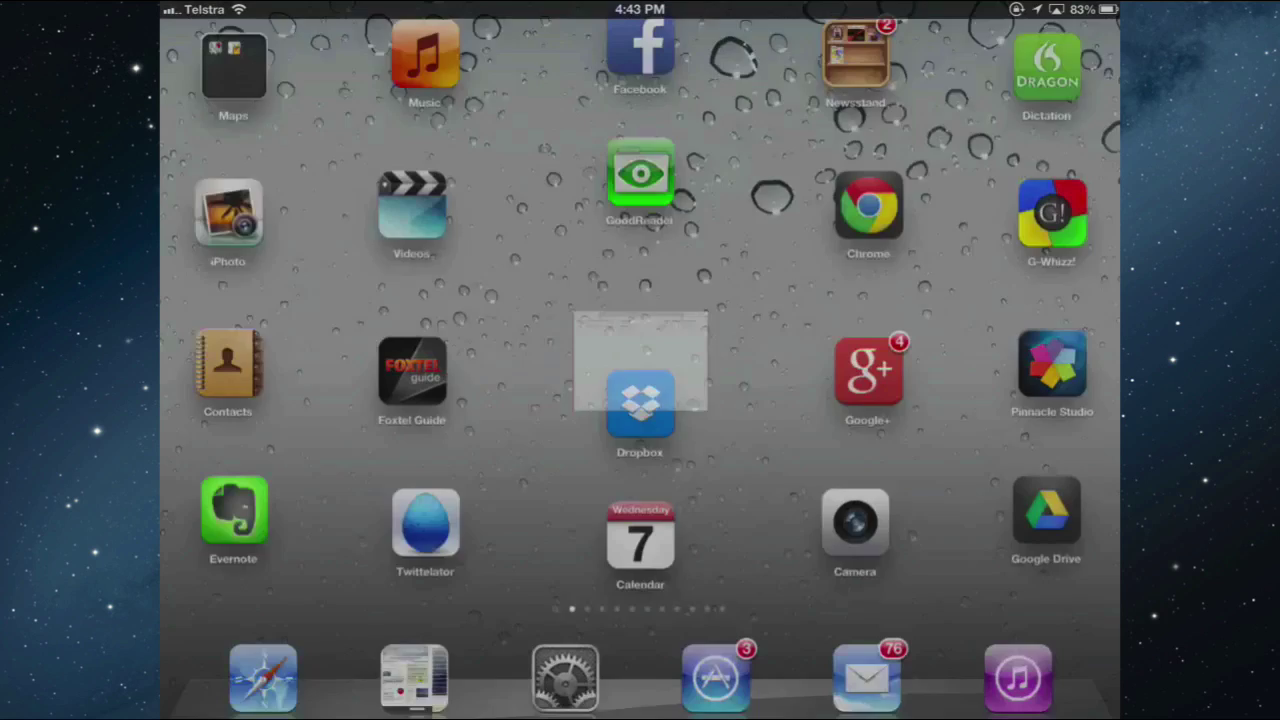
{"action": "left_click", "coordinate": [565, 658]}
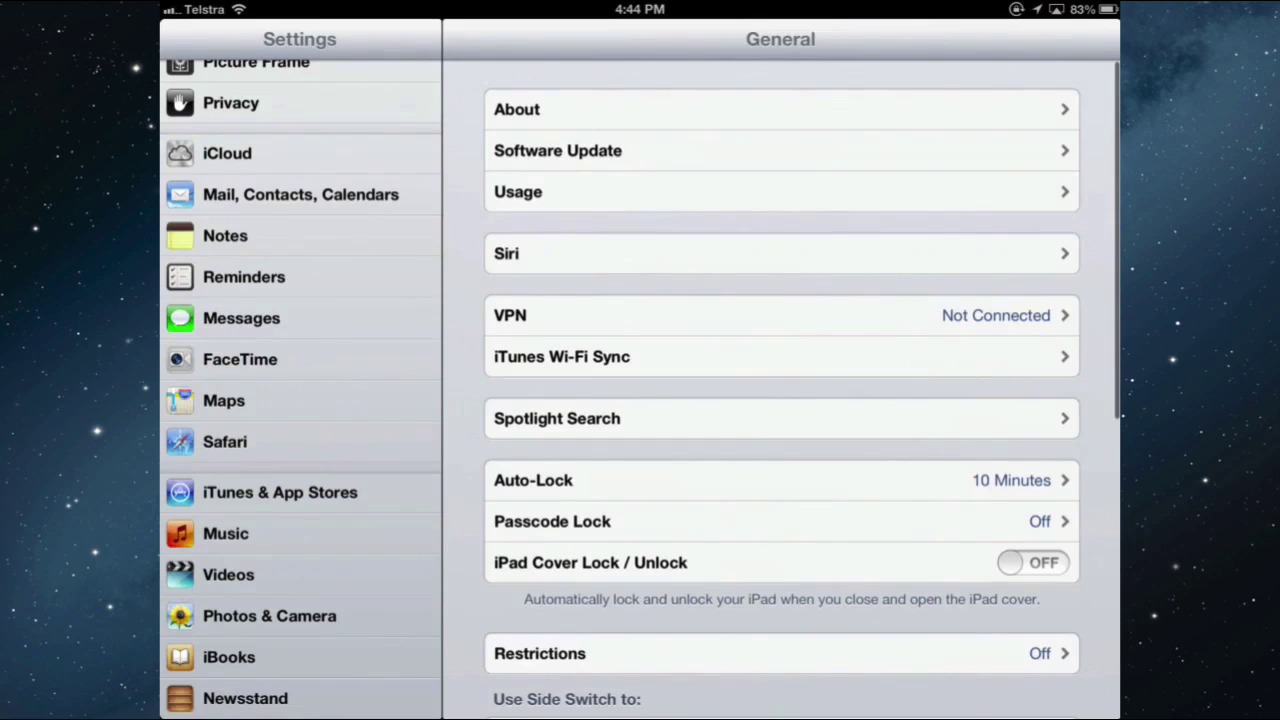
{"action": "left_click", "coordinate": [226, 534]}
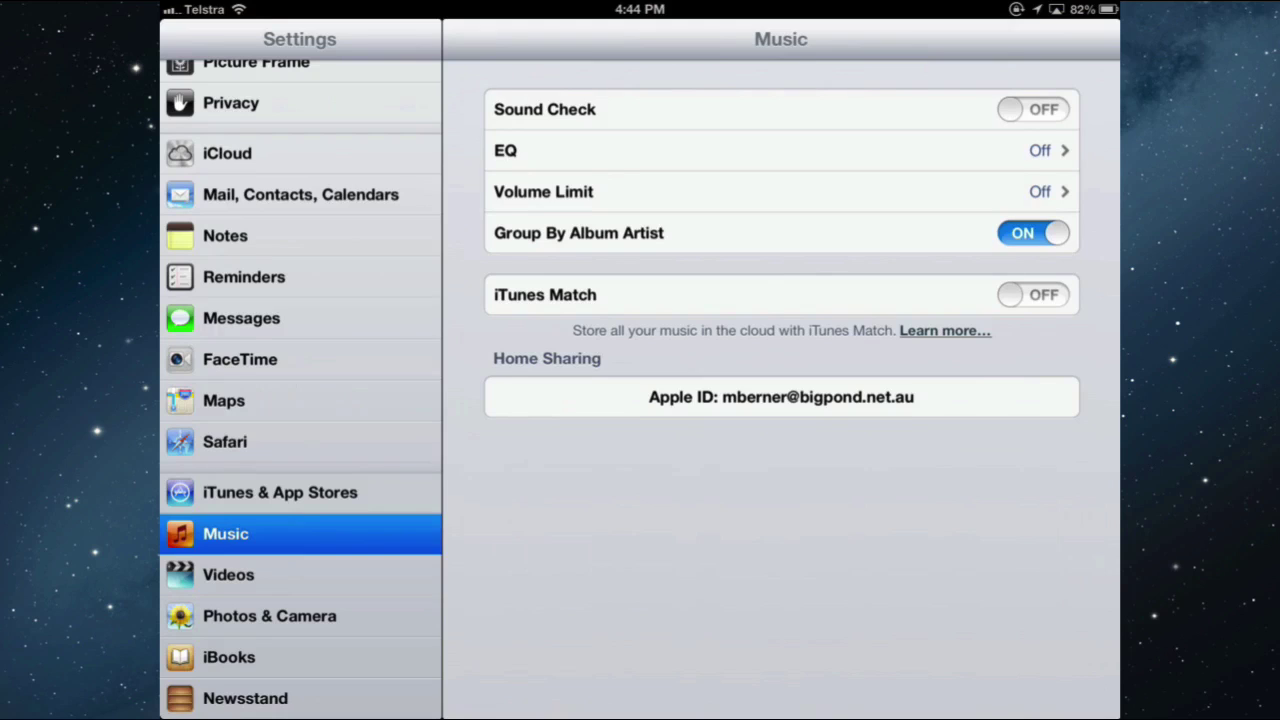
Try the Volume Limit Max. Volume slider, then return to the home screen.
{"action": "left_click", "coordinate": [780, 191]}
{"action": "left_click_drag", "start_coordinate": [1057, 133], "coordinate": [780, 133]}
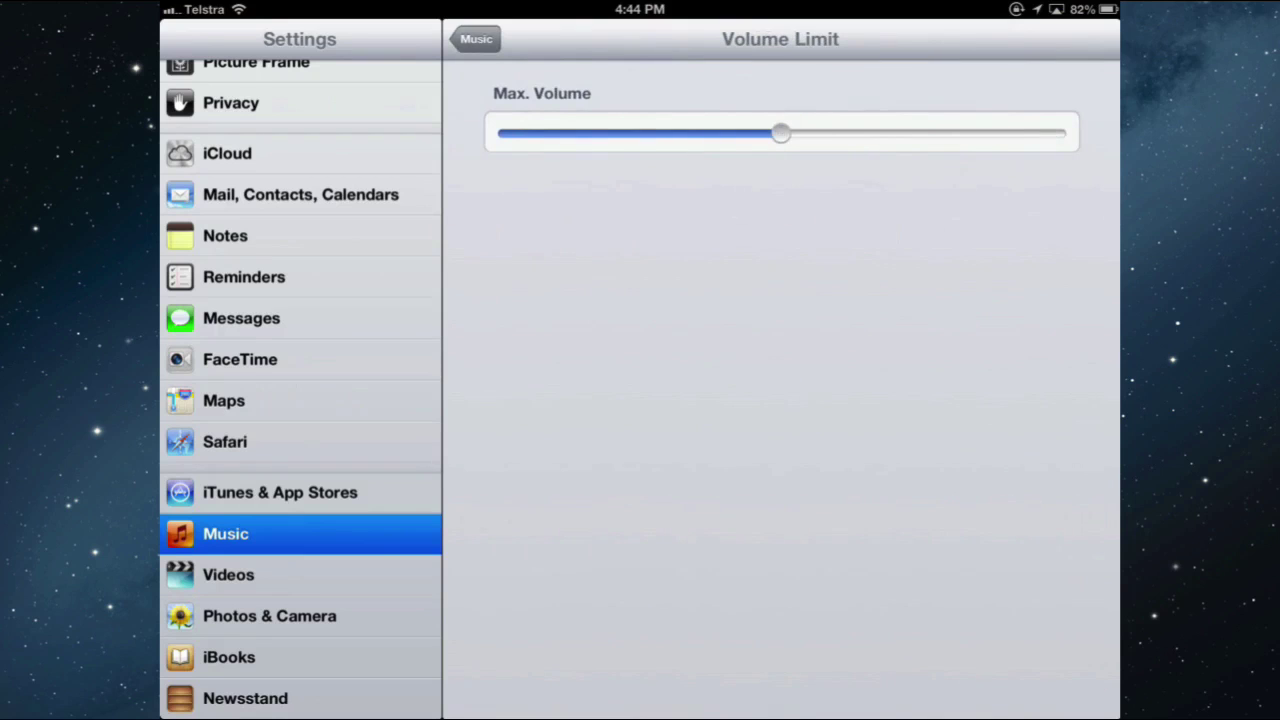
{"action": "left_click", "coordinate": [476, 39]}
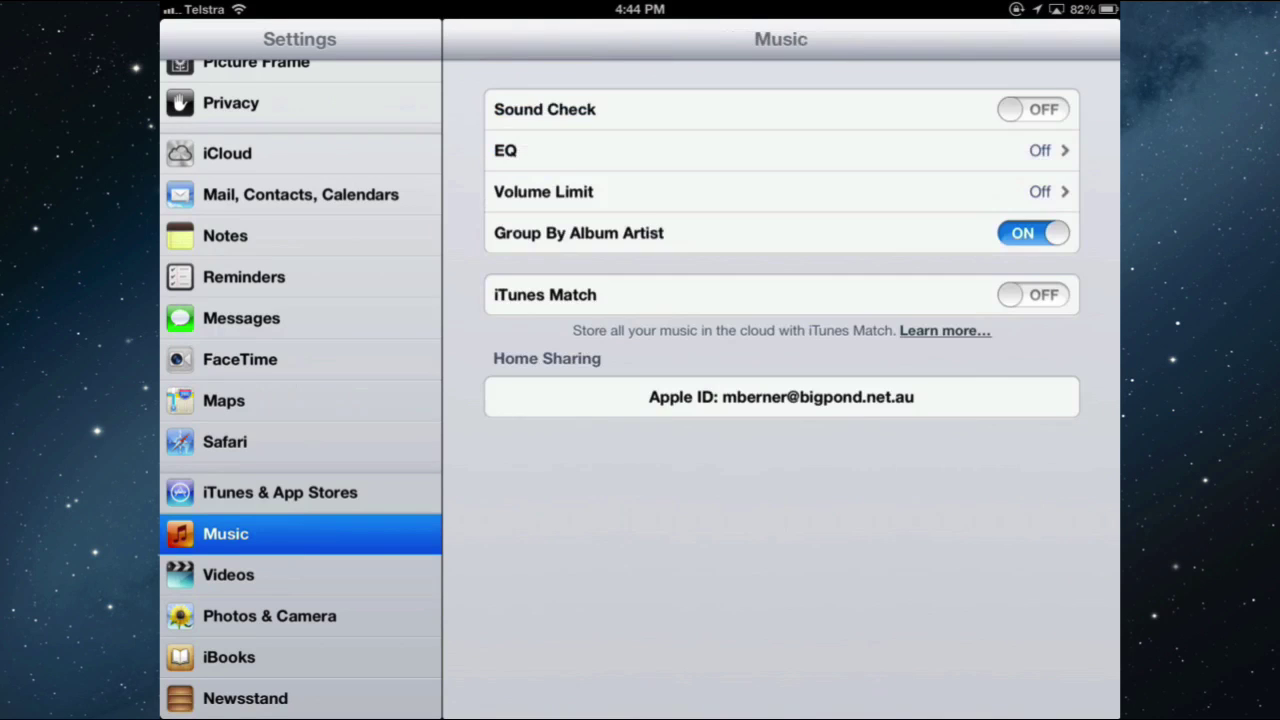
{"action": "key", "text": "Home"}
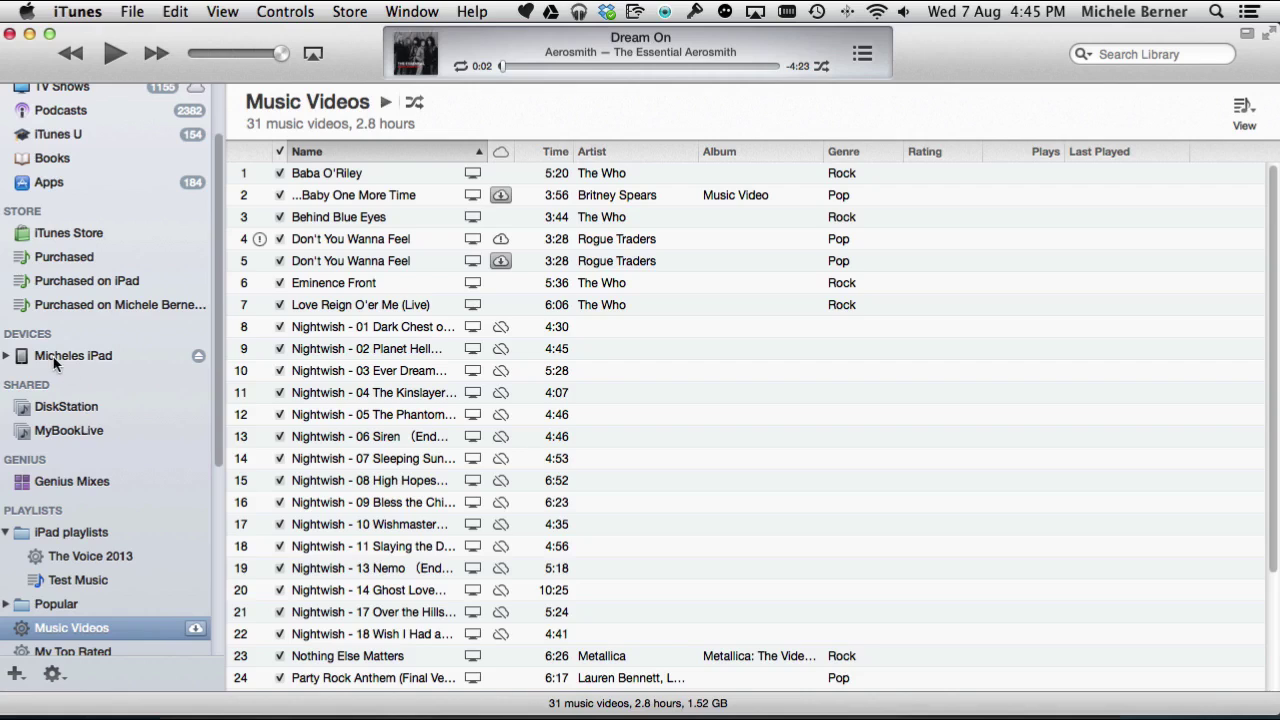
In the iPad's Music sync settings, tick The Voice 2013, Test Music and Nightwish playlists.
{"action": "left_click", "coordinate": [60, 356]}
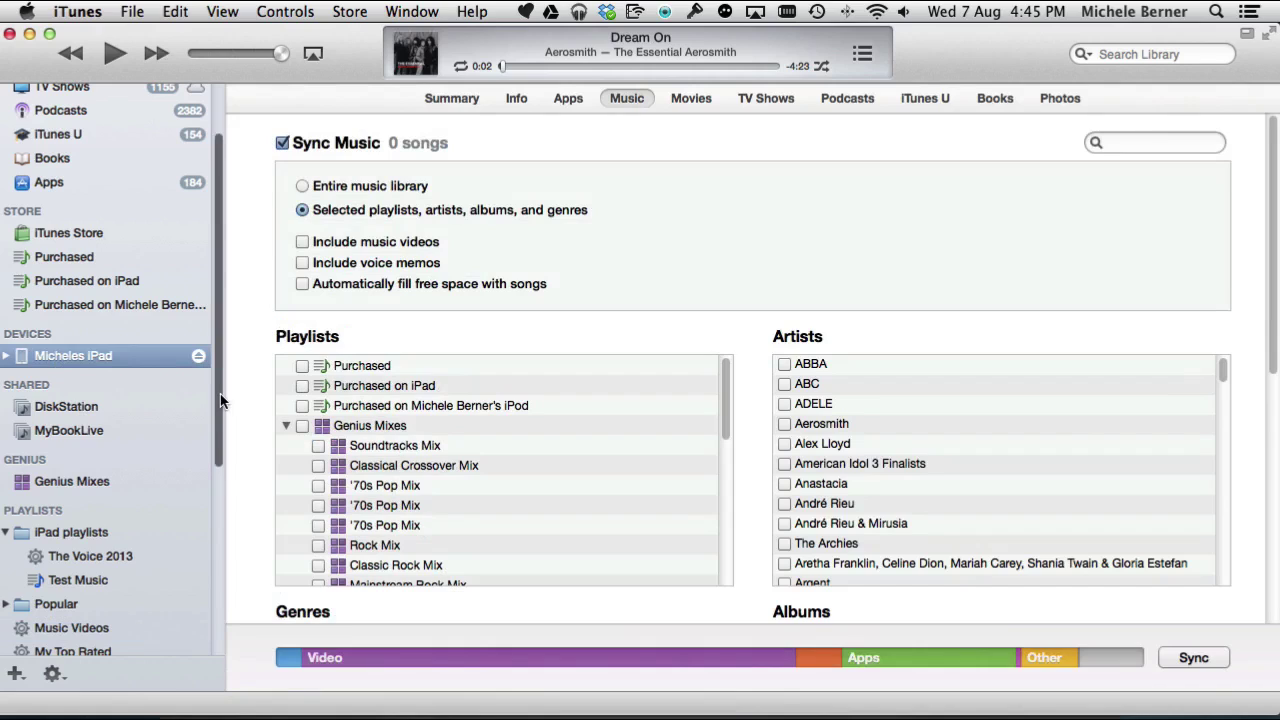
{"action": "scroll", "coordinate": [711, 398], "scroll_direction": "down", "scroll_amount": 3}
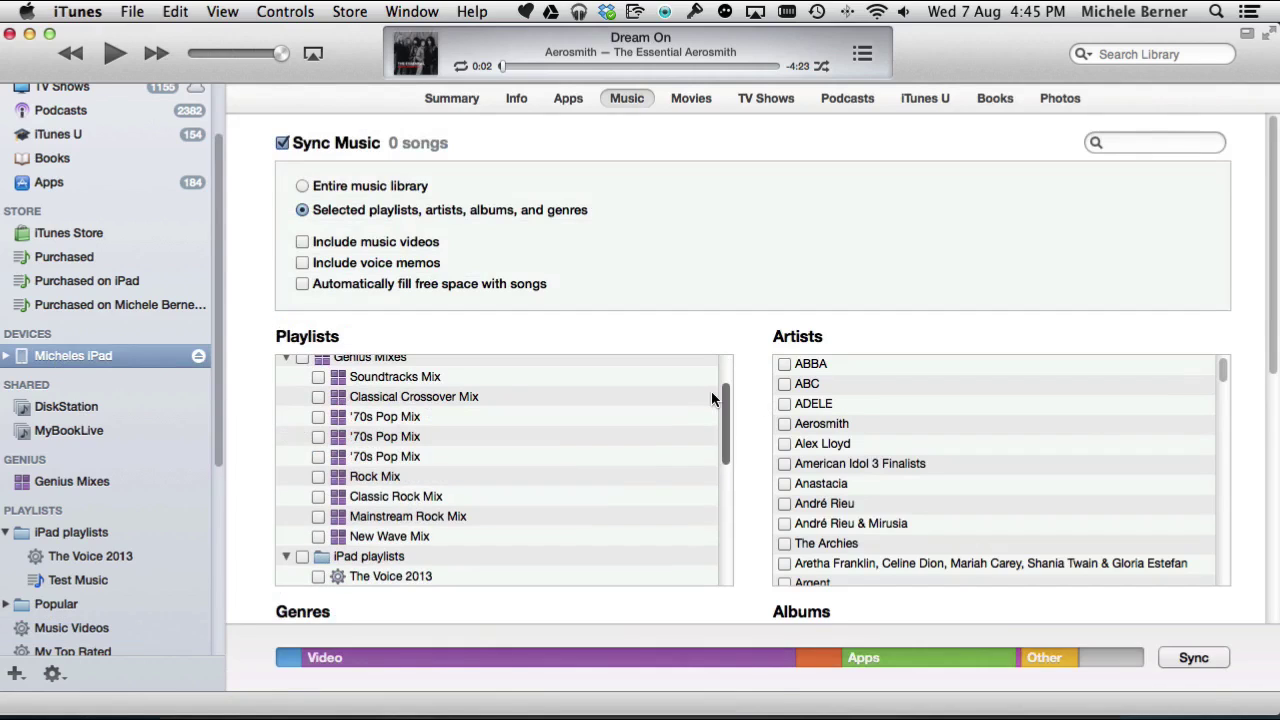
{"action": "scroll", "coordinate": [711, 395], "scroll_direction": "down", "scroll_amount": 5}
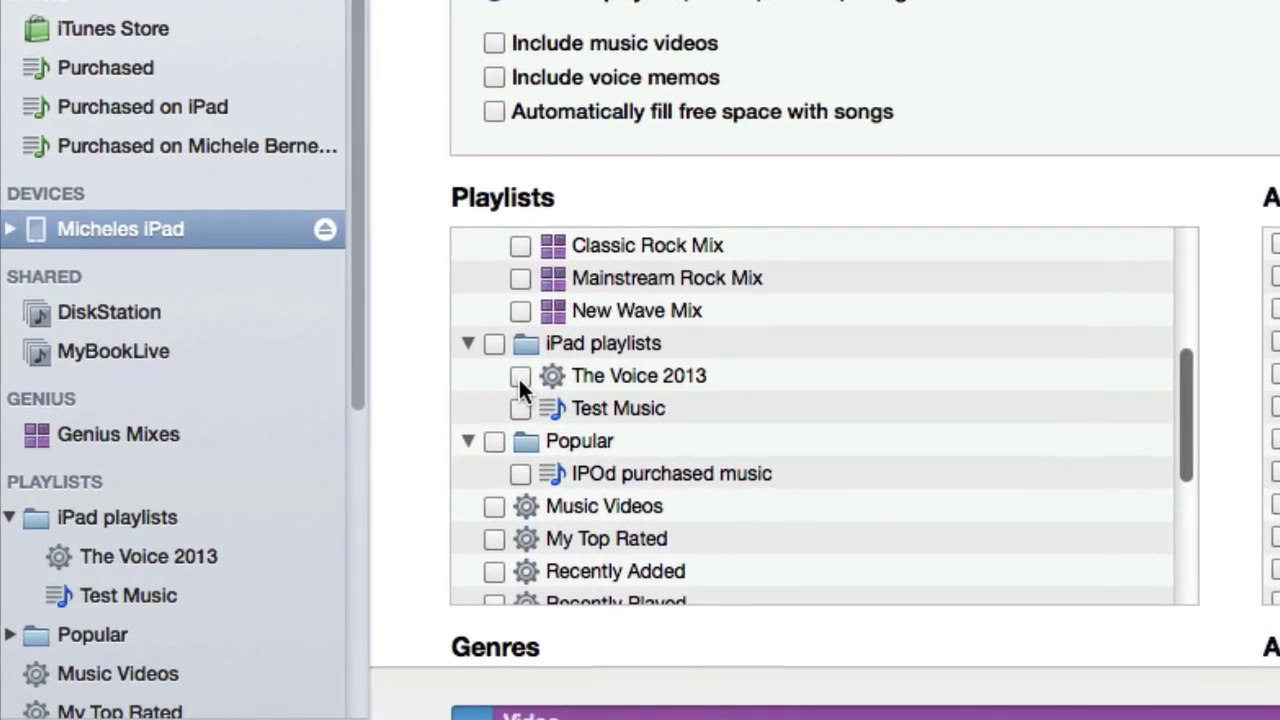
{"action": "left_click", "coordinate": [318, 446]}
{"action": "left_click", "coordinate": [520, 408]}
{"action": "scroll", "coordinate": [812, 420], "scroll_direction": "down", "scroll_amount": 5}
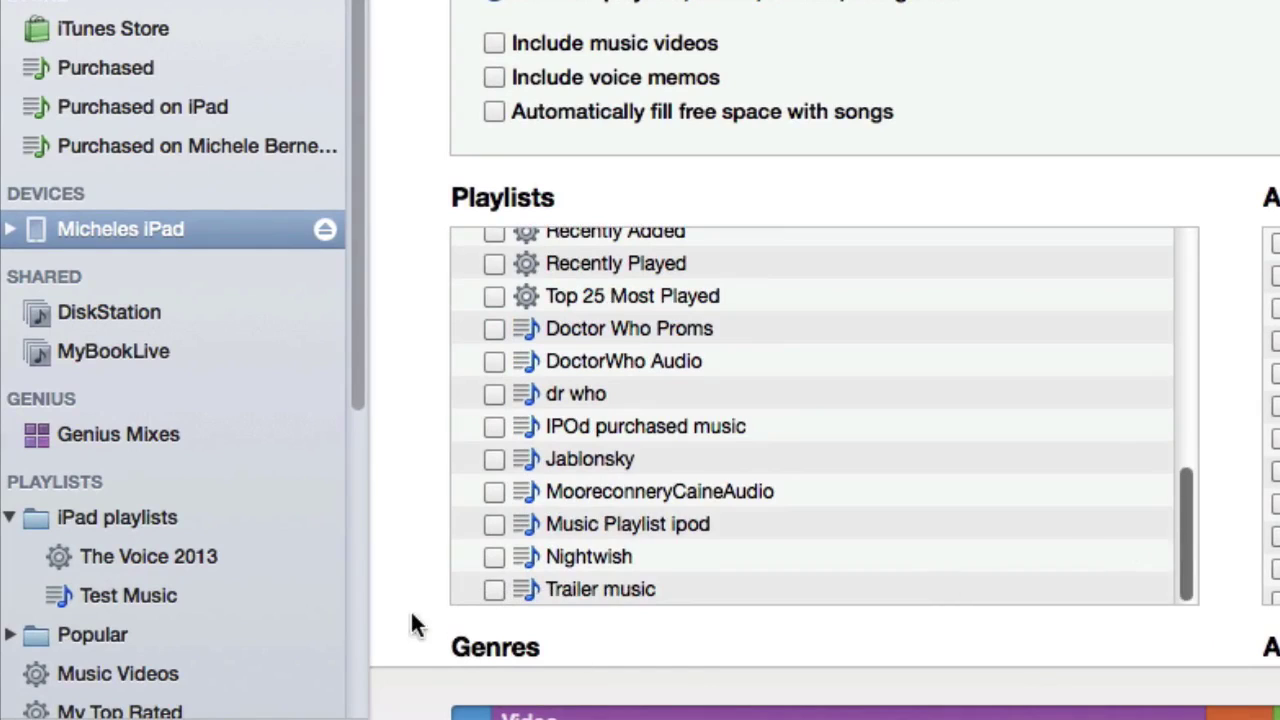
{"action": "left_click", "coordinate": [494, 557]}
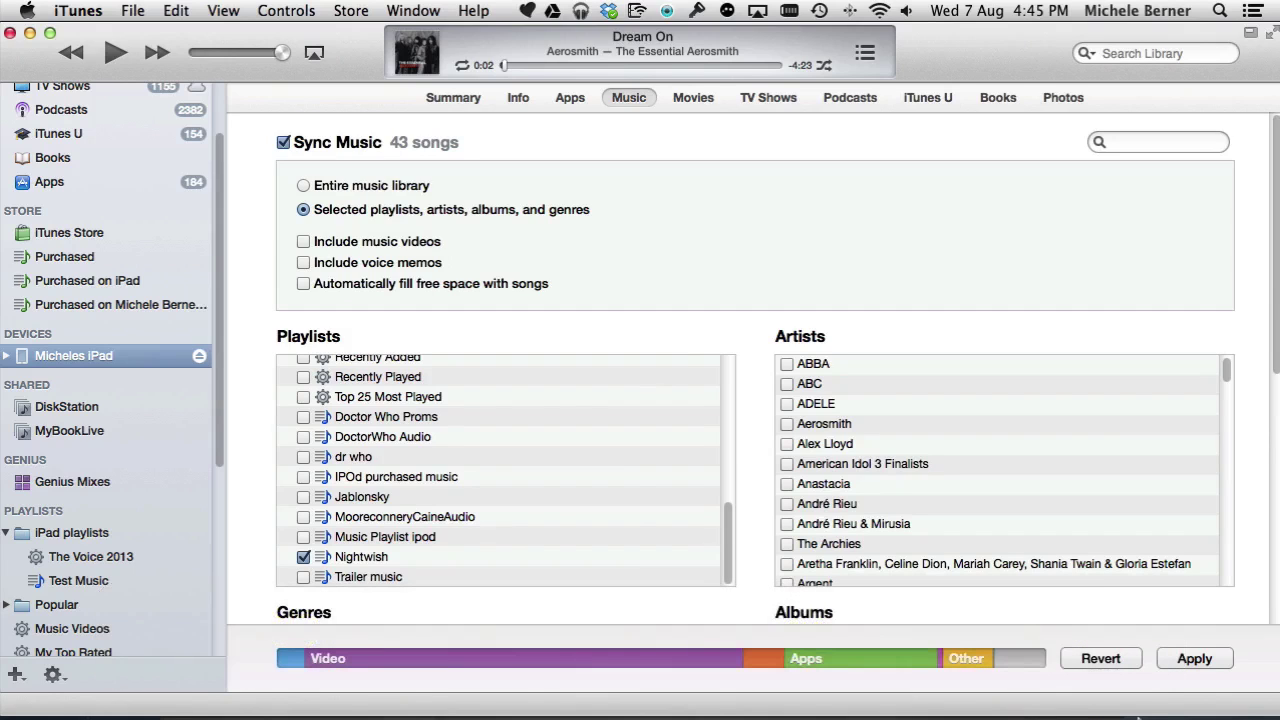
Apply the playlist selection and sync the 43 songs to the iPad.
{"action": "left_click", "coordinate": [1186, 659]}
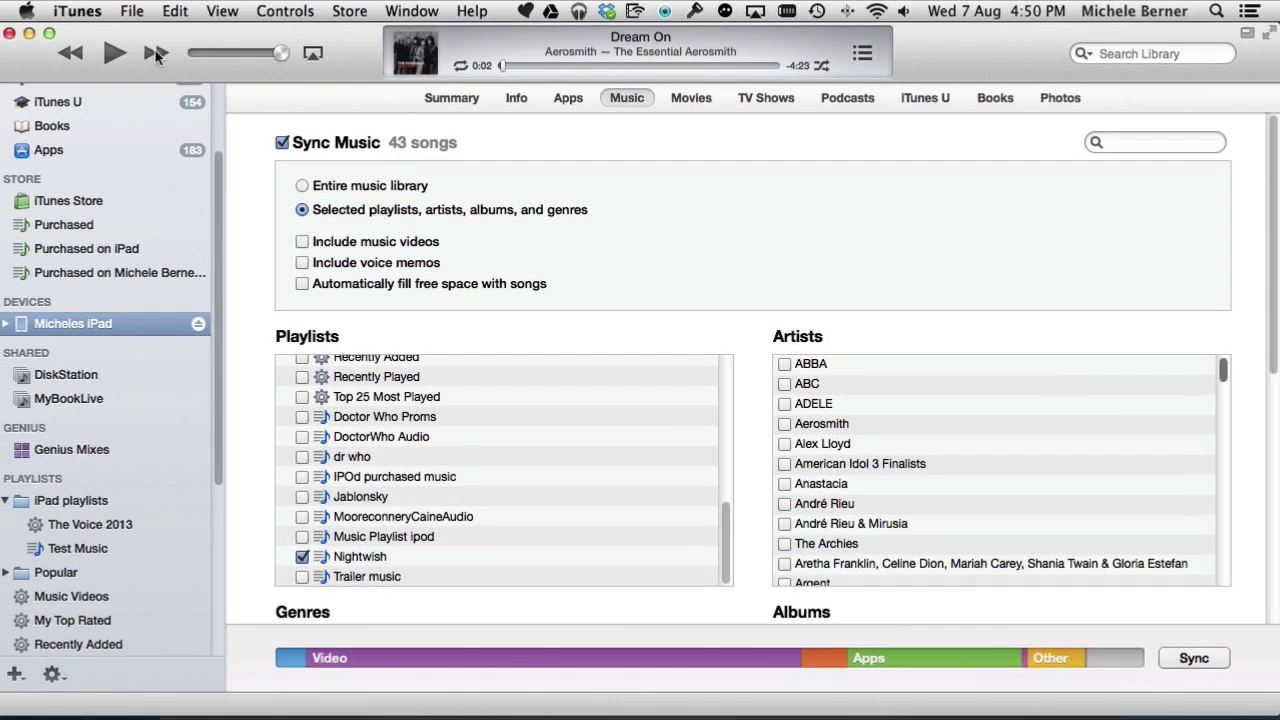
Minimise iTunes to bring the mirrored iPad screen forward.
{"action": "left_click", "coordinate": [29, 33]}
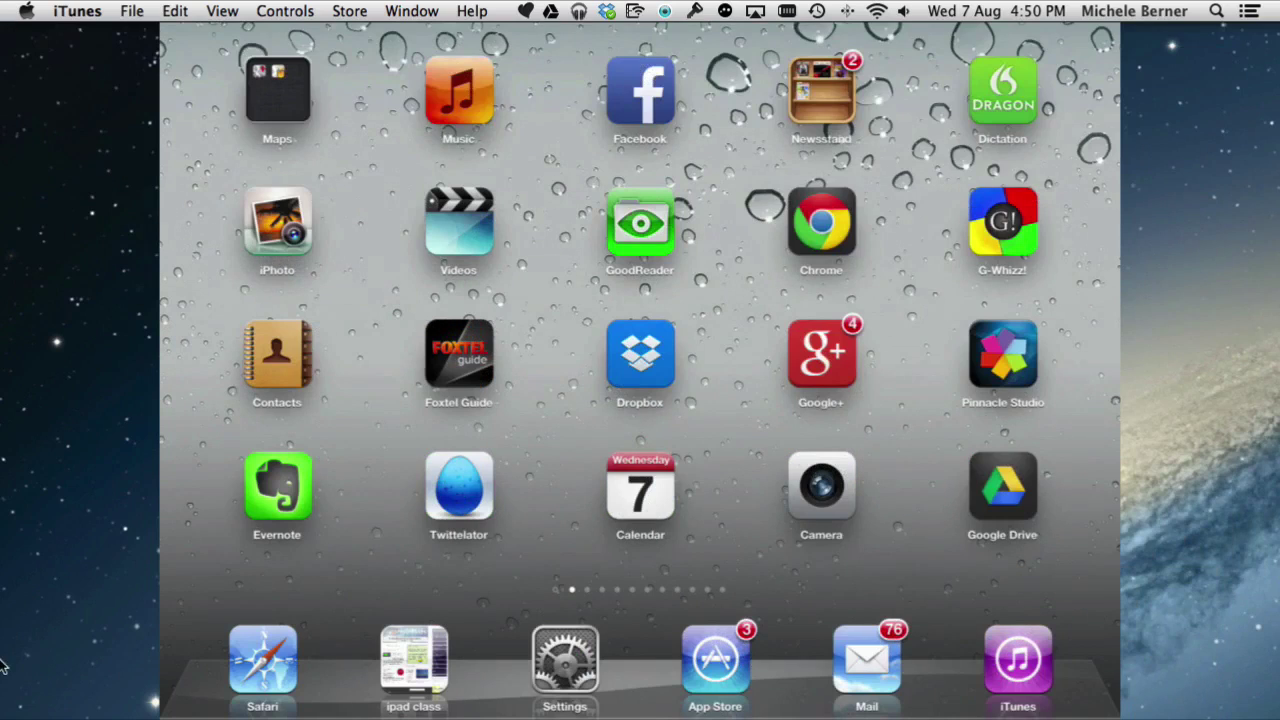